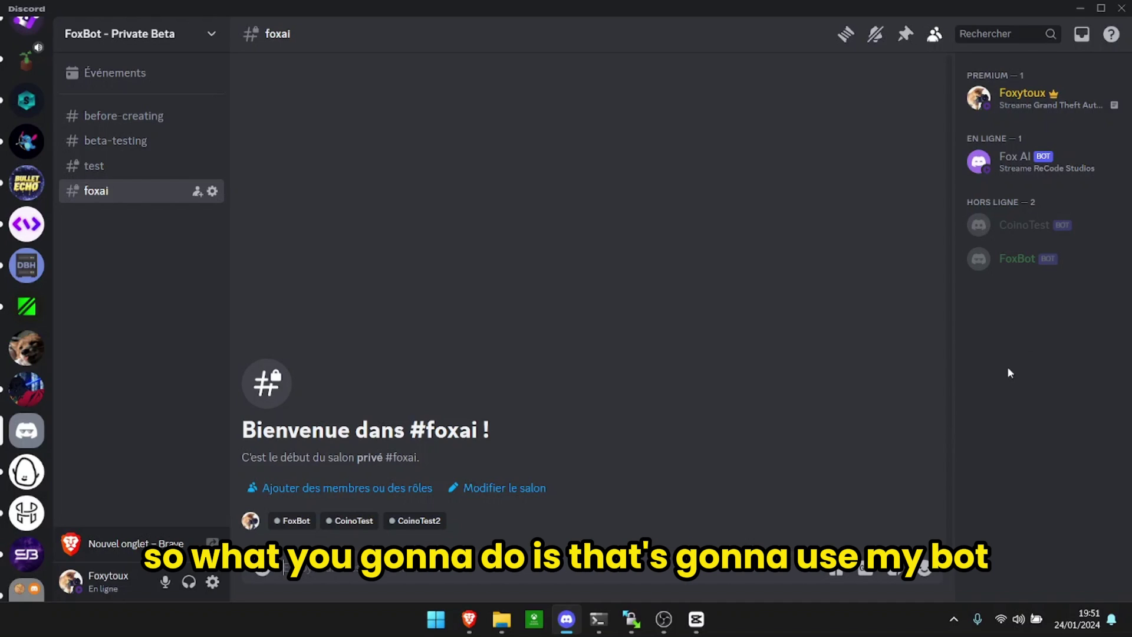
- View Fox AI's member profile, highlight its GPT-4 mention, then close the profile card
{"action": "left_click", "coordinate": [1076, 175]}
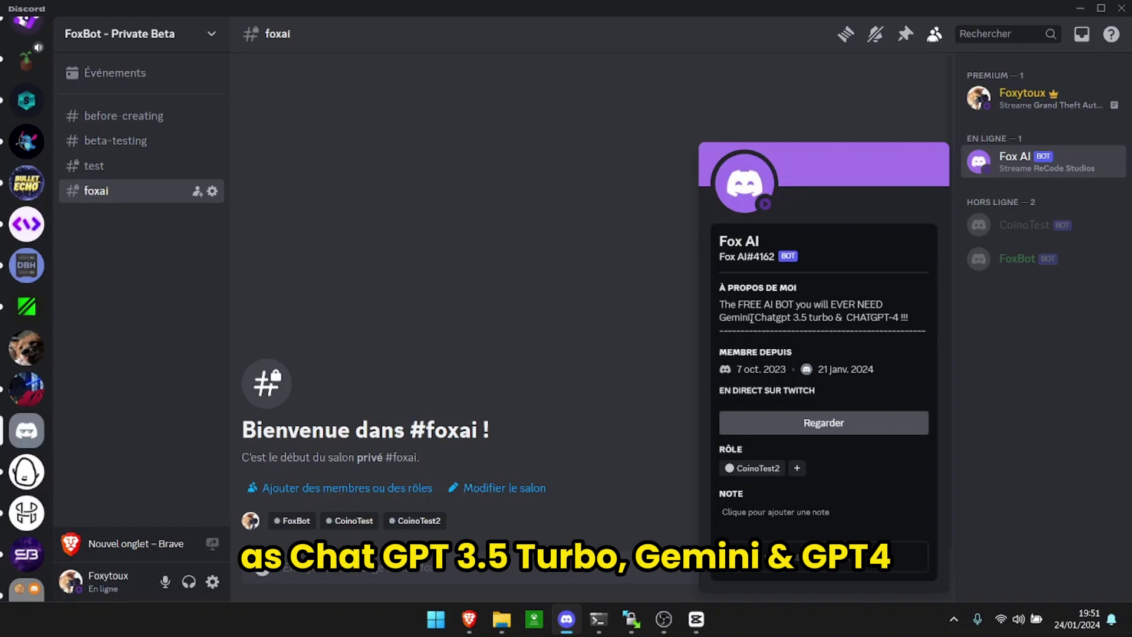
{"action": "left_click_drag", "start_coordinate": [752, 316], "coordinate": [834, 317]}
{"action": "left_click_drag", "start_coordinate": [910, 316], "coordinate": [860, 317]}
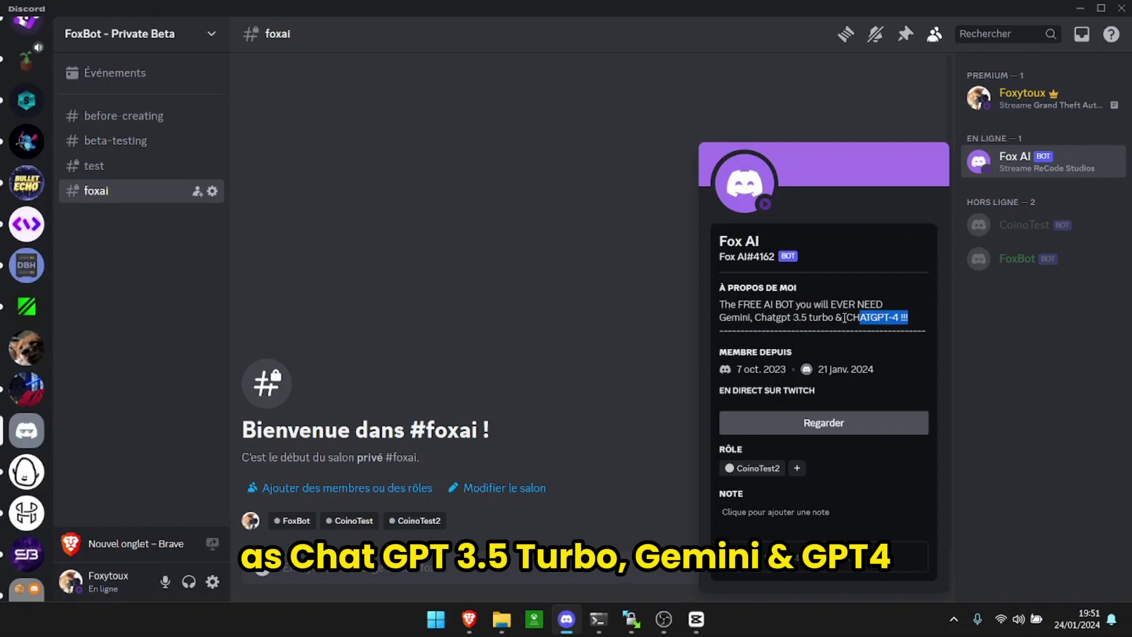
{"action": "key", "text": "Escape"}
{"action": "type", "text": "/he"}
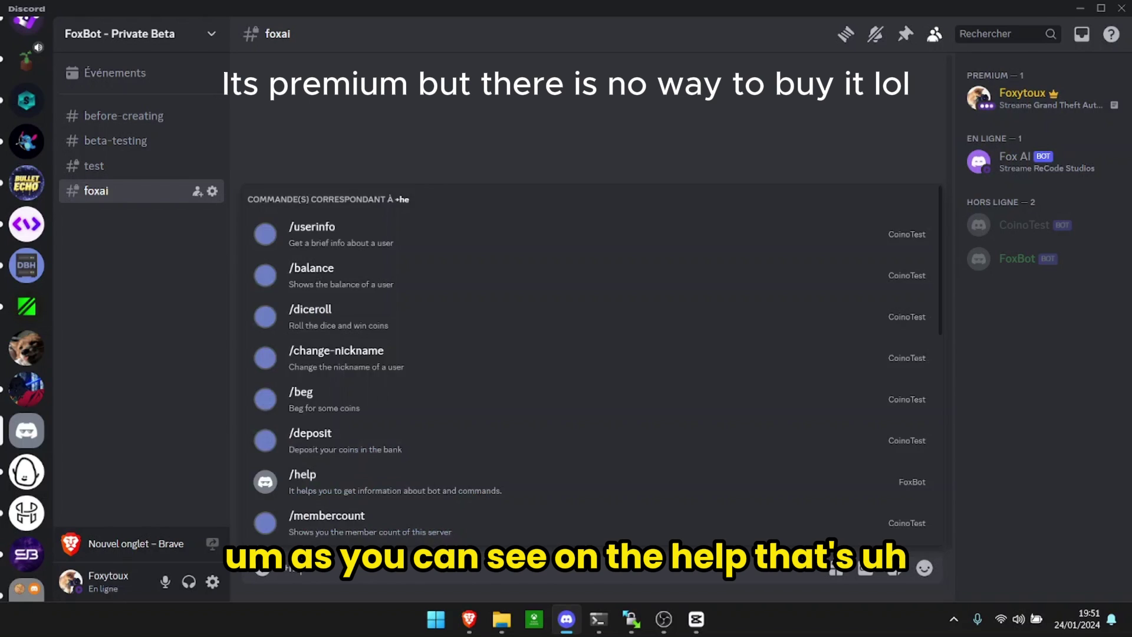
{"action": "type", "text": "lp"}
- Send +help, review the premium +askchat4 GPT-4 line, then go to Foxytoux's little_news channel
{"action": "key", "text": "Return"}
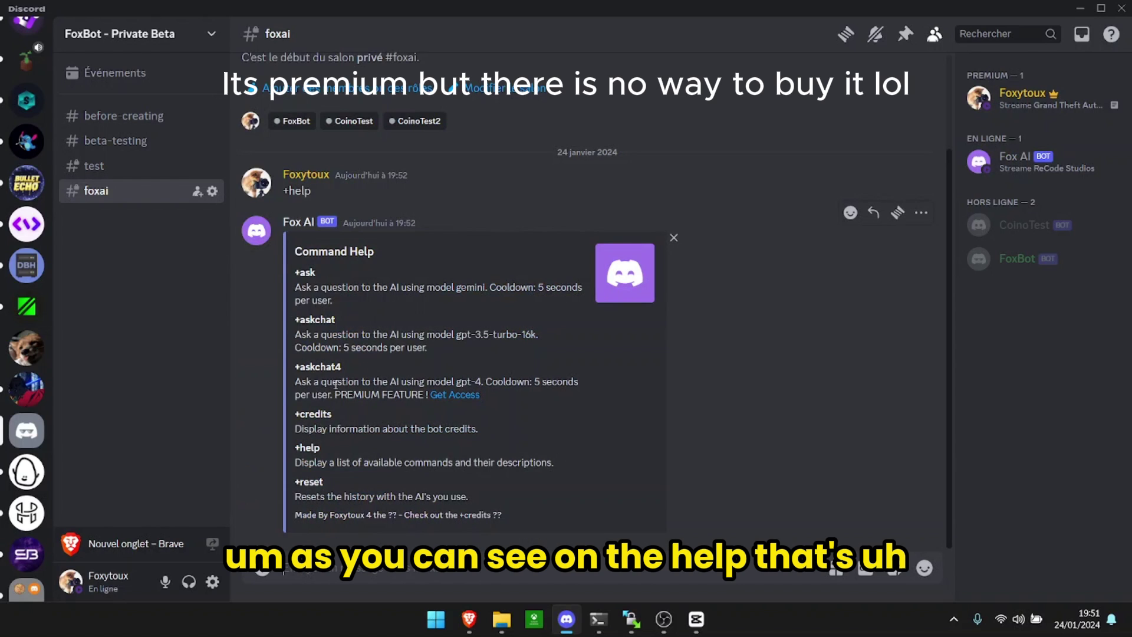
{"action": "left_click_drag", "start_coordinate": [333, 382], "coordinate": [426, 399]}
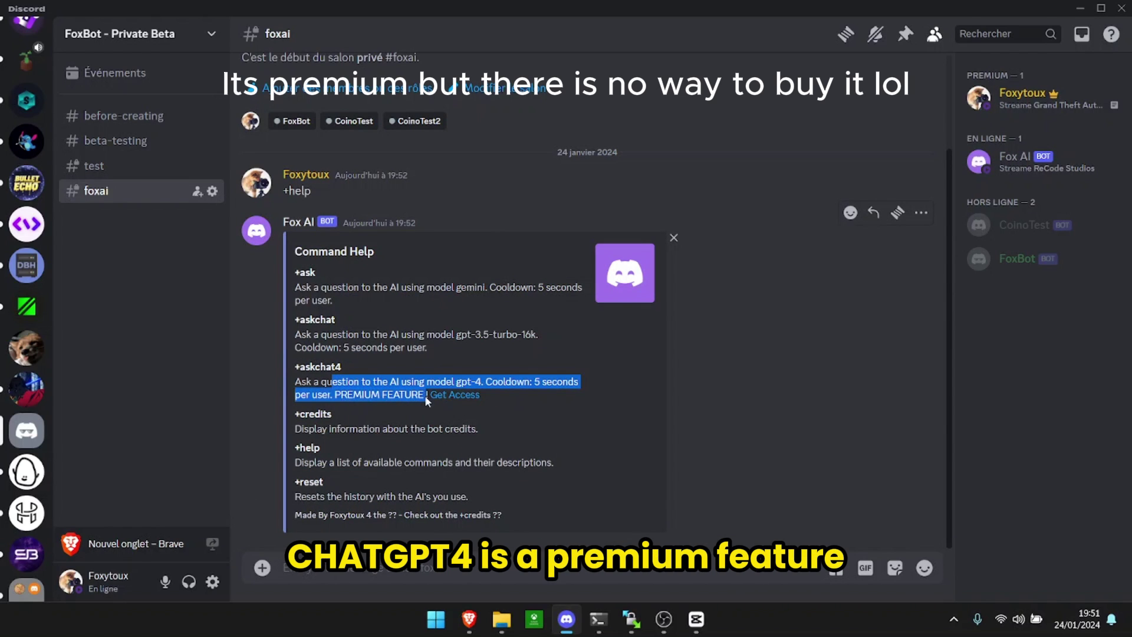
{"action": "left_click", "coordinate": [524, 403]}
{"action": "left_click_drag", "start_coordinate": [528, 401], "coordinate": [292, 380]}
{"action": "left_click", "coordinate": [290, 375]}
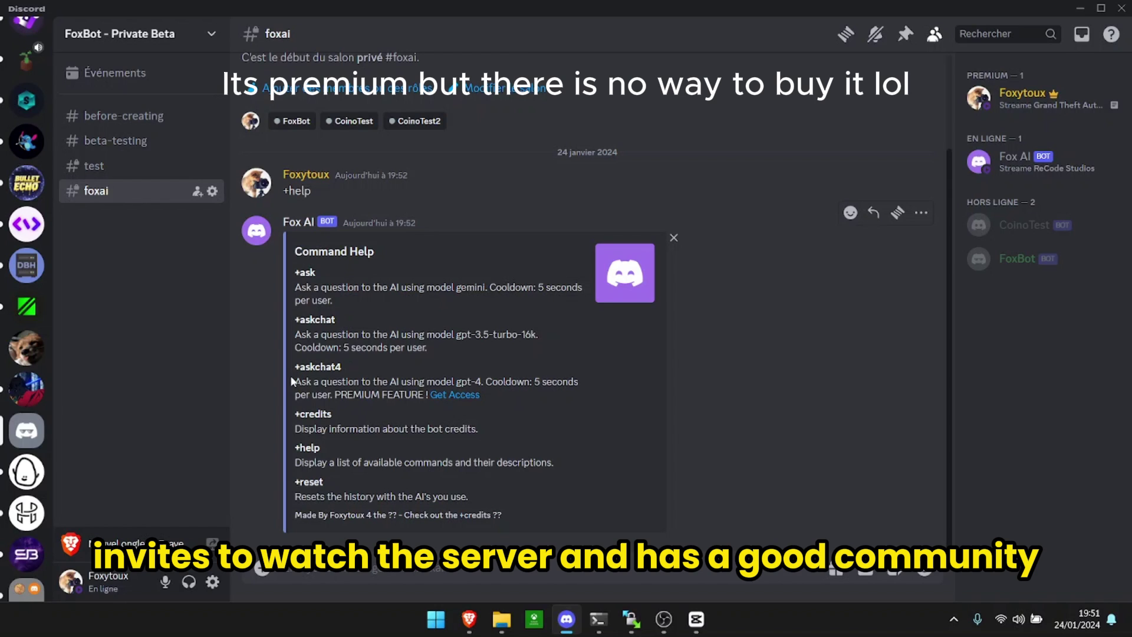
{"action": "left_click", "coordinate": [12, 351]}
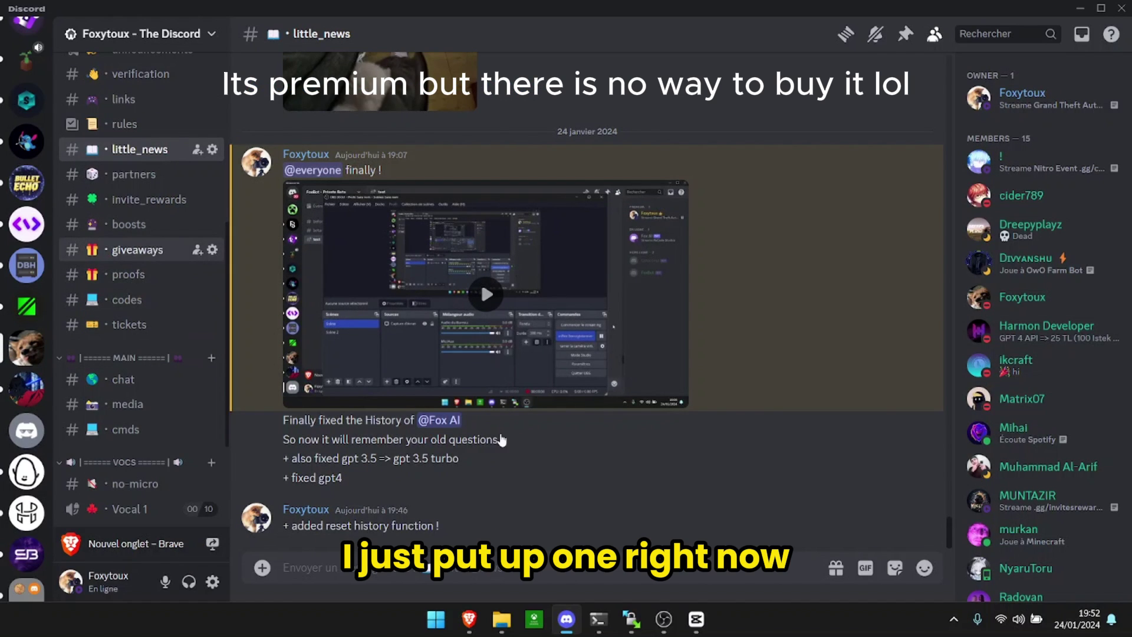
- Open the giveaways channel and highlight the Free Chat GPT-4 giveaway's three-winner count
{"action": "left_click", "coordinate": [138, 250]}
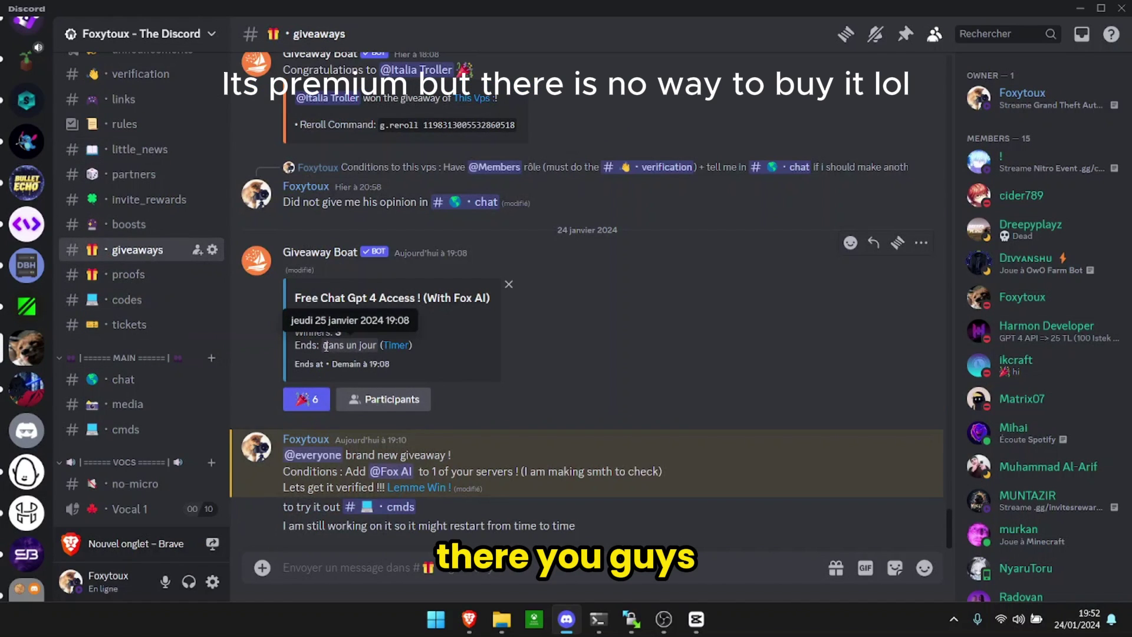
{"action": "left_click_drag", "start_coordinate": [329, 332], "coordinate": [347, 331]}
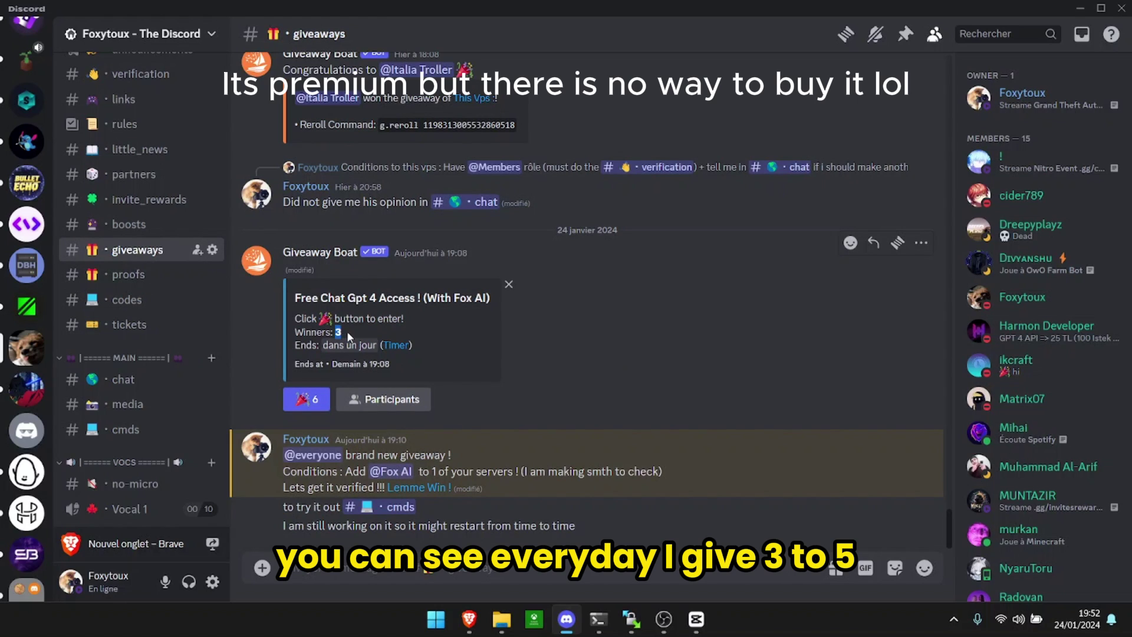
{"action": "left_click", "coordinate": [636, 371]}
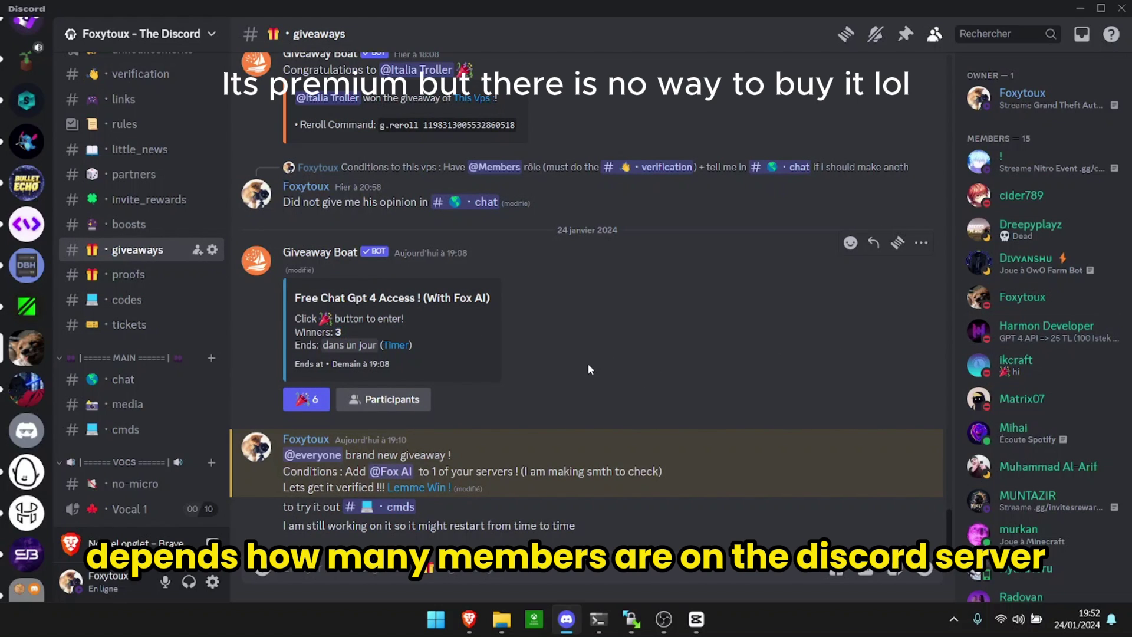
- In FoxBot's foxai channel, send +reset, then '+askchat4 make me a html website about flowers'
{"action": "left_click", "coordinate": [13, 441]}
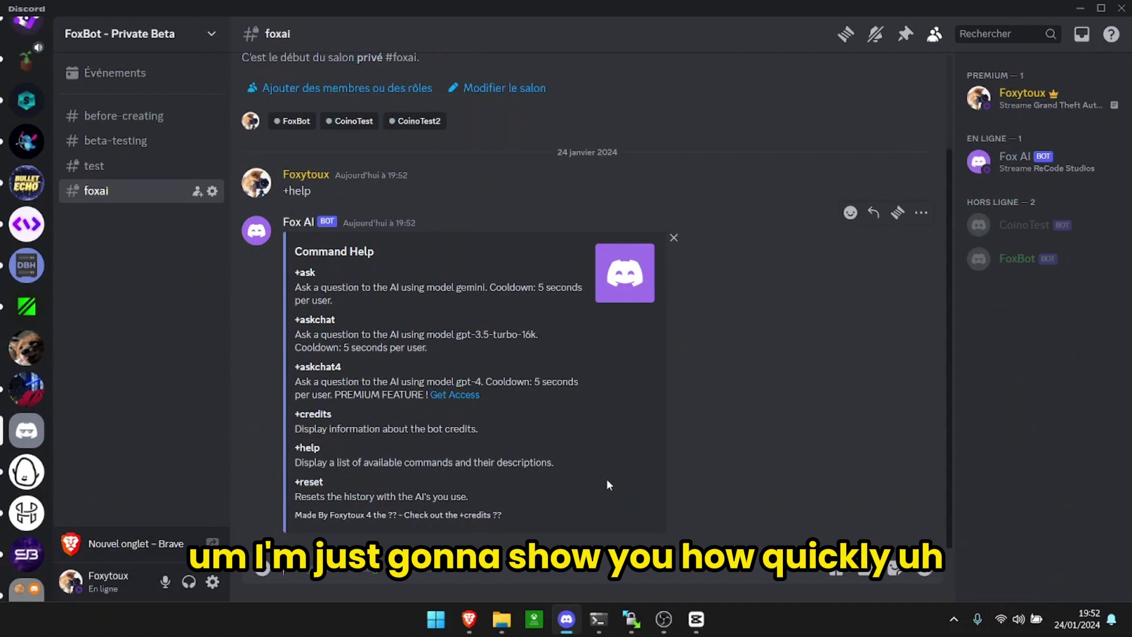
{"action": "type", "text": "/"}
{"action": "key", "text": "BackSpace"}
{"action": "type", "text": "+askchat4"}
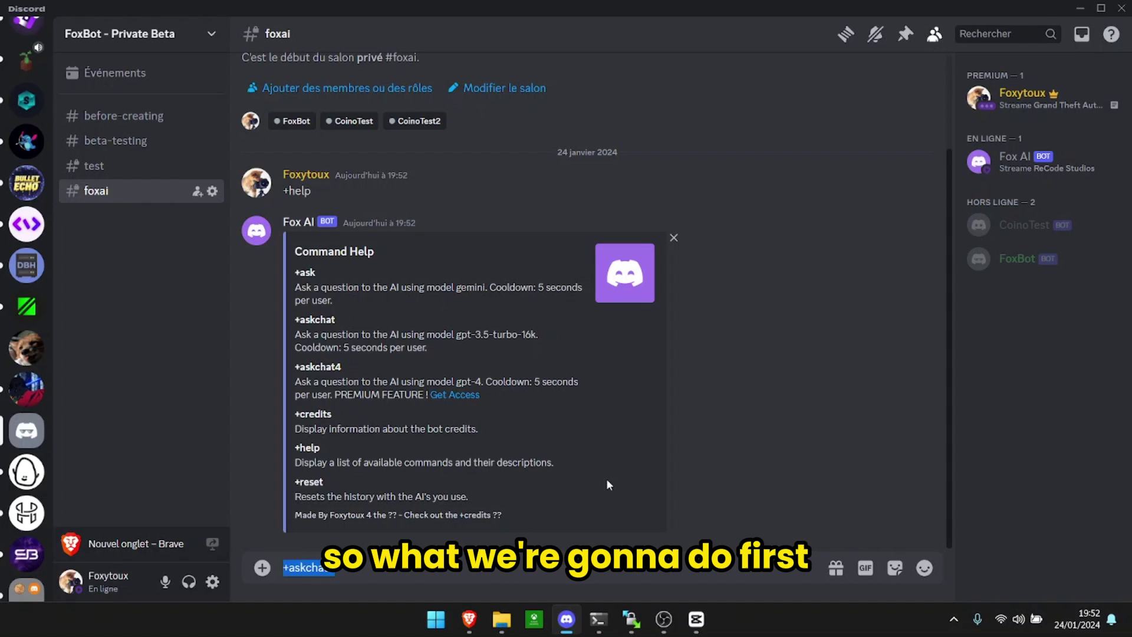
{"action": "key", "text": "ctrl+a"}
{"action": "key", "text": "BackSpace"}
{"action": "type", "text": "+reset"}
{"action": "key", "text": "Return"}
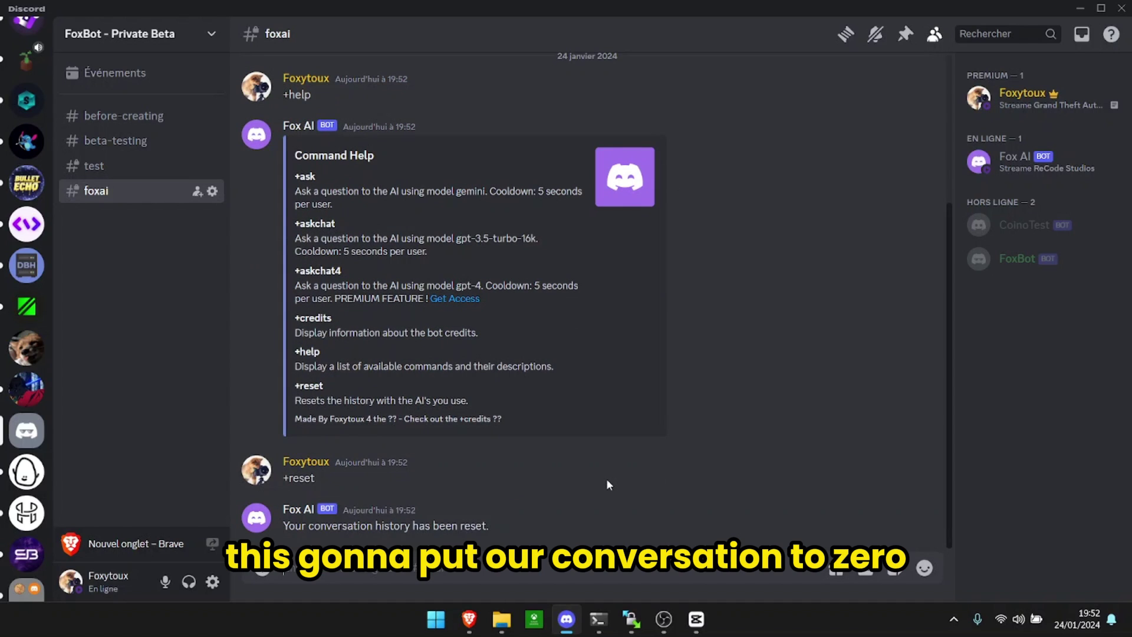
{"action": "type", "text": "+askchat4"}
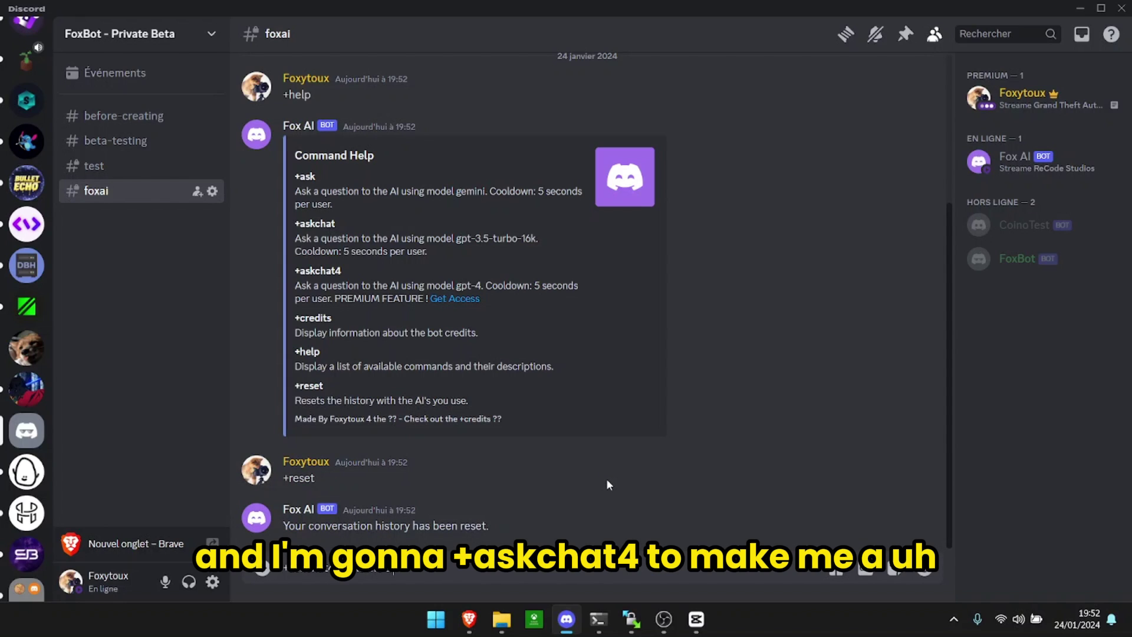
{"action": "type", "text": "mak"}
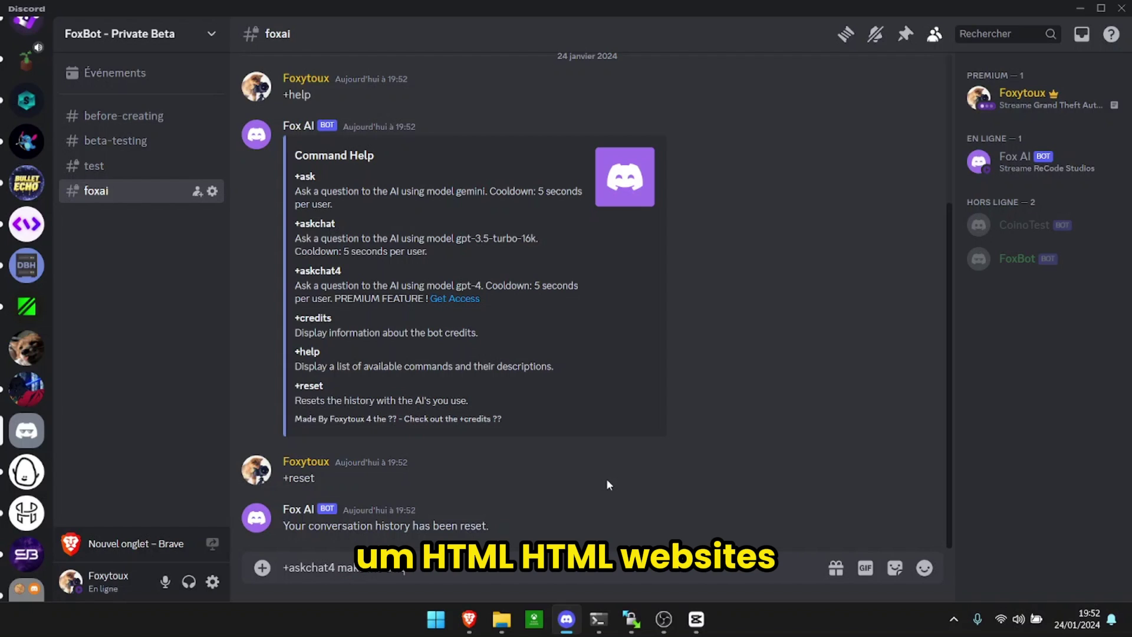
{"action": "type", "text": "e me a w"}
{"action": "type", "text": "html websit"}
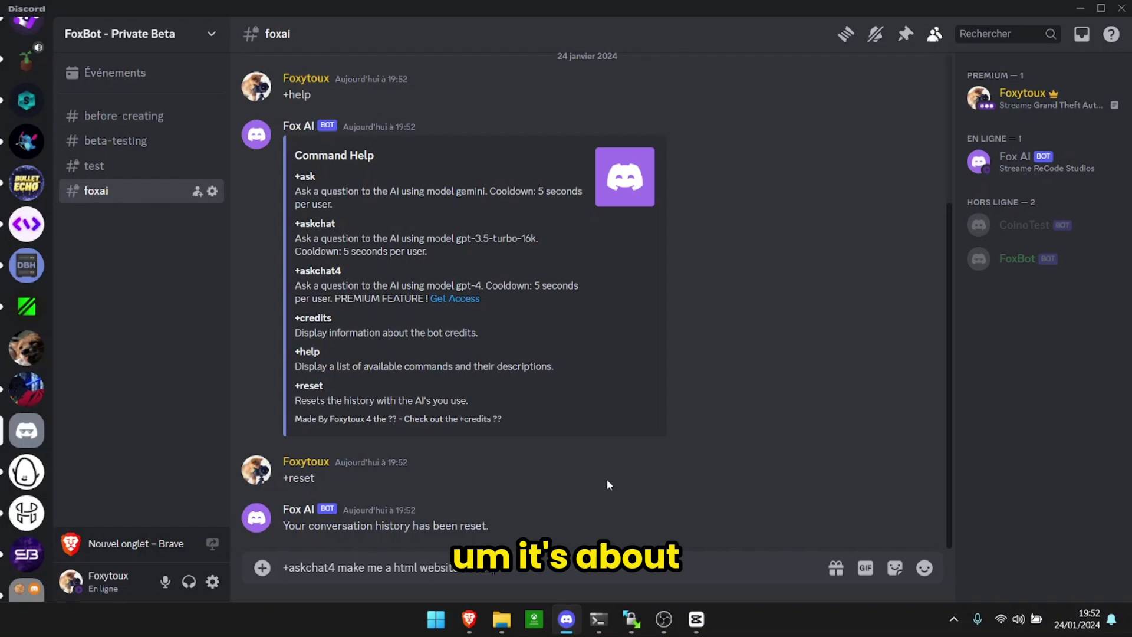
{"action": "type", "text": "e flowers"}
{"action": "key", "text": "Return"}
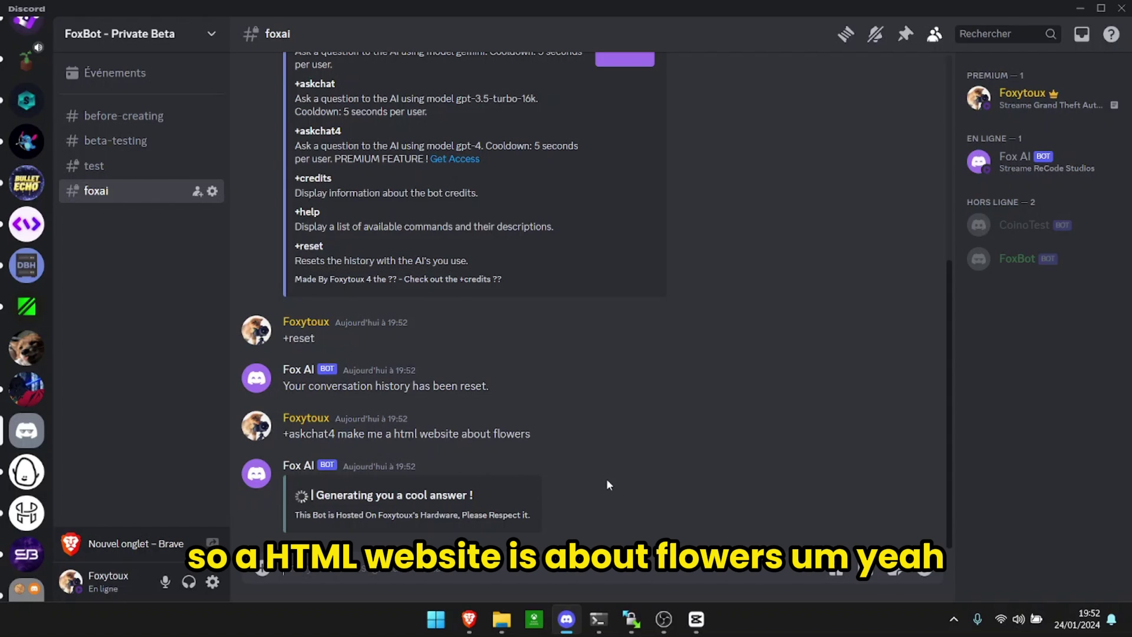
{"action": "scroll", "coordinate": [563, 462], "scroll_direction": "up", "scroll_amount": 5}
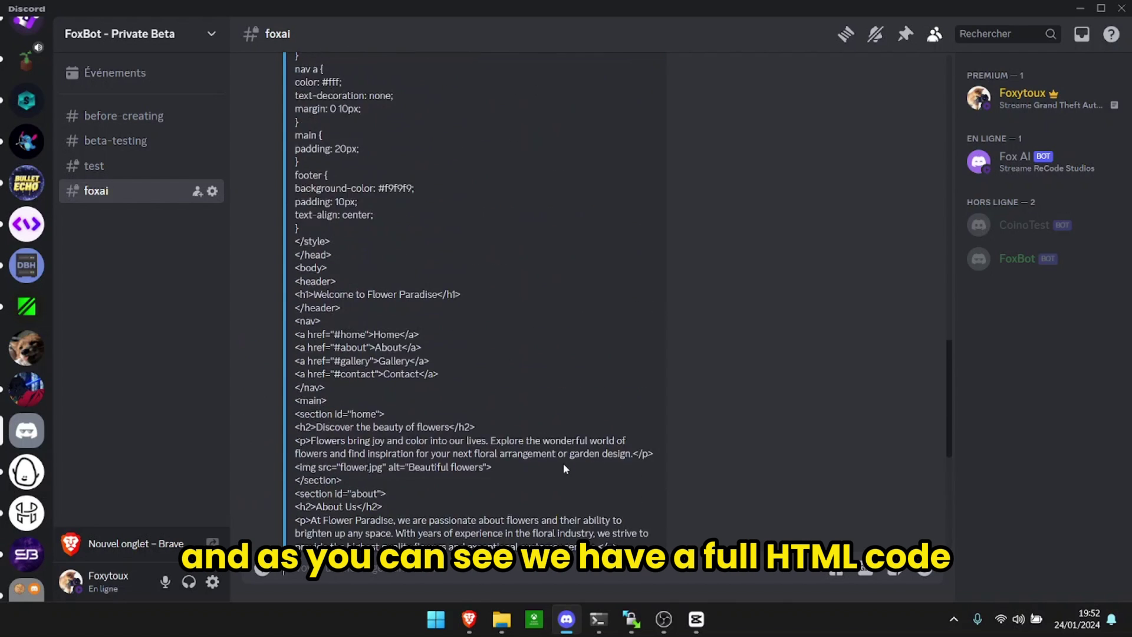
{"action": "scroll", "coordinate": [563, 463], "scroll_direction": "up", "scroll_amount": 5}
{"action": "scroll", "coordinate": [563, 463], "scroll_direction": "up", "scroll_amount": 3}
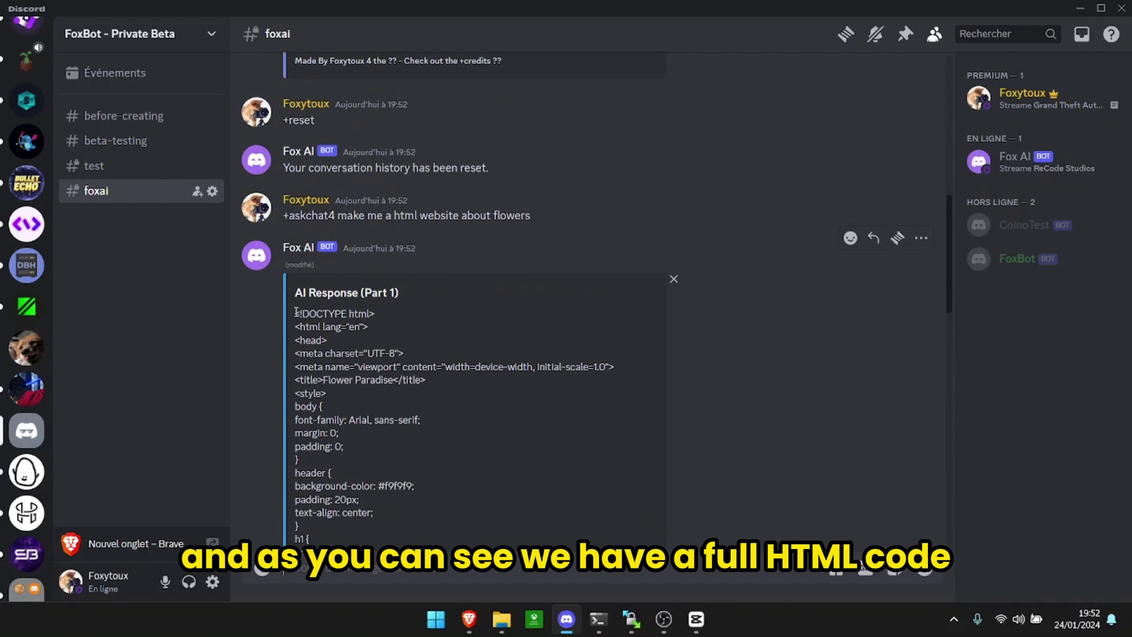
{"action": "mouse_move", "coordinate": [296, 313]}
{"action": "left_mouse_down"}
{"action": "mouse_move", "coordinate": [450, 411]}
{"action": "mouse_move", "coordinate": [335, 494]}
{"action": "left_mouse_up"}
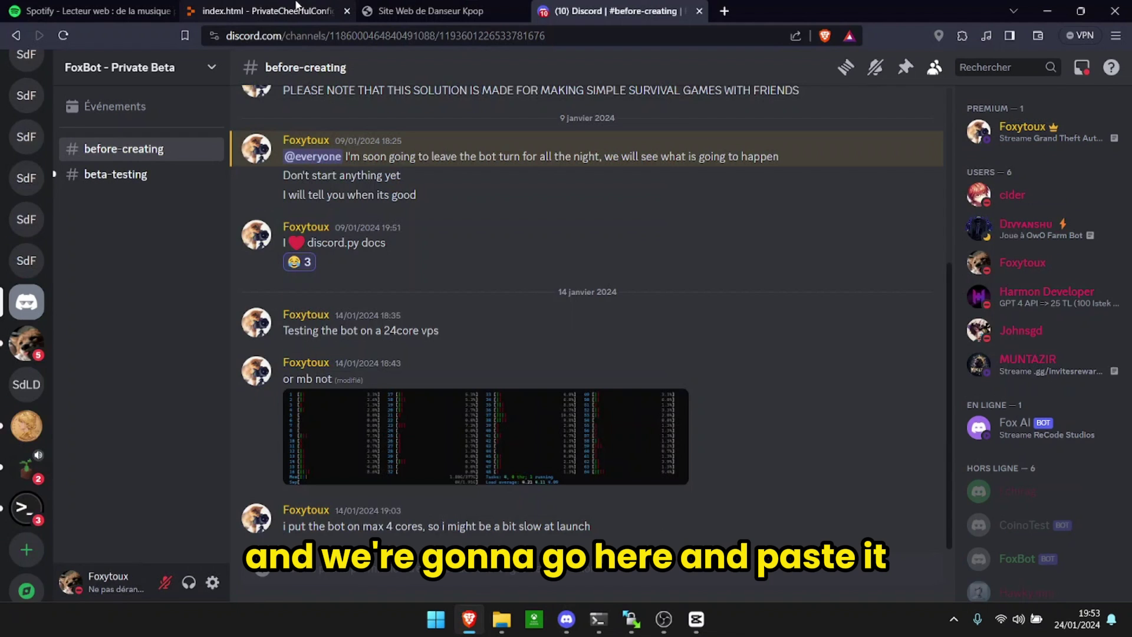
- Overwrite index.html's code with the pasted Flower Paradise HTML and view the rendered page tab
{"action": "left_click", "coordinate": [296, 9]}
{"action": "key", "text": "ctrl+a"}
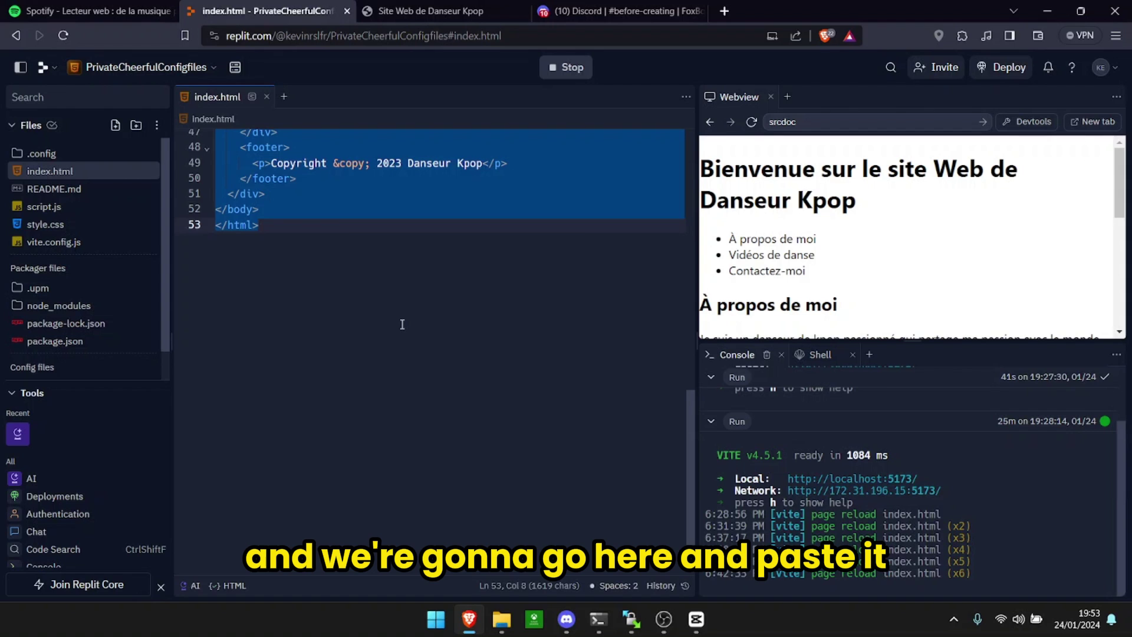
{"action": "key", "text": "ctrl+v"}
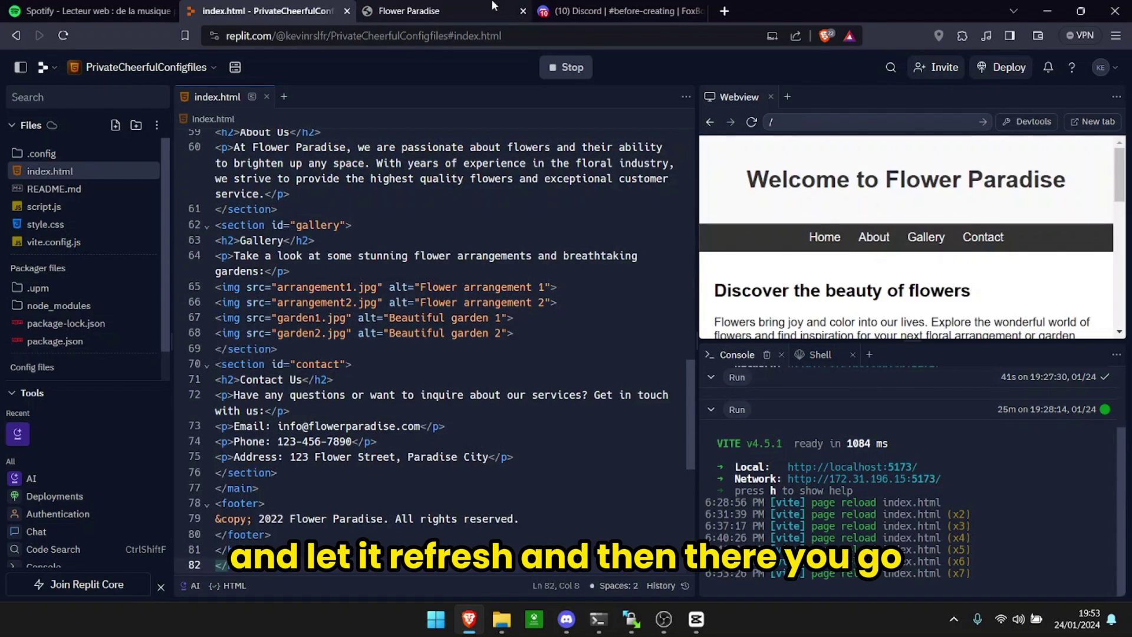
{"action": "left_click", "coordinate": [493, 5]}
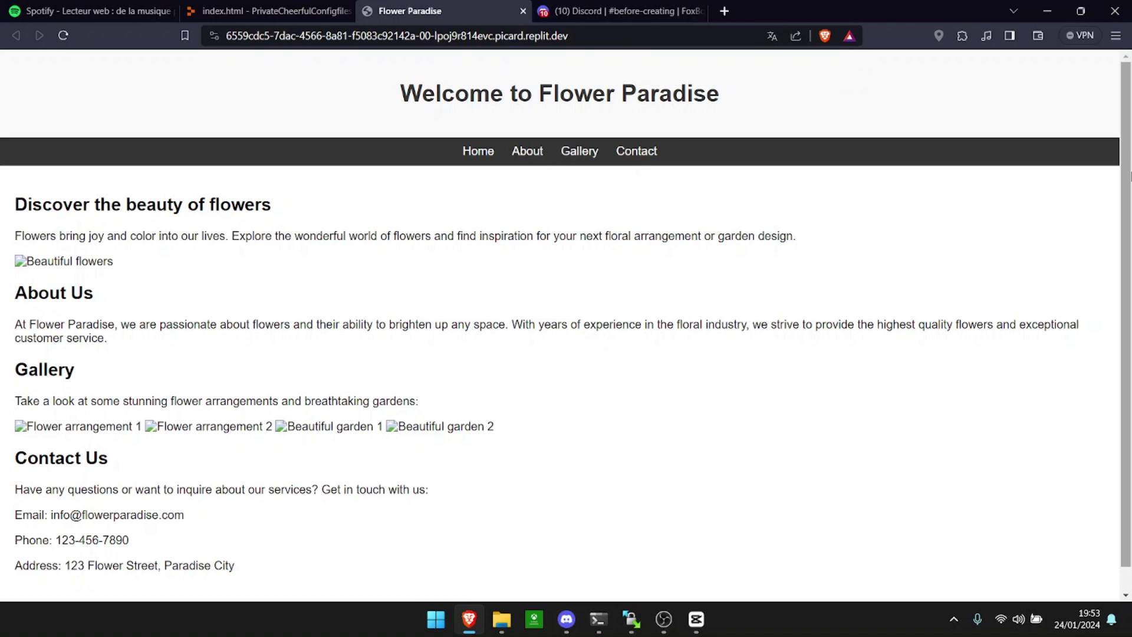
{"action": "scroll", "coordinate": [1130, 177], "scroll_direction": "down", "scroll_amount": 2}
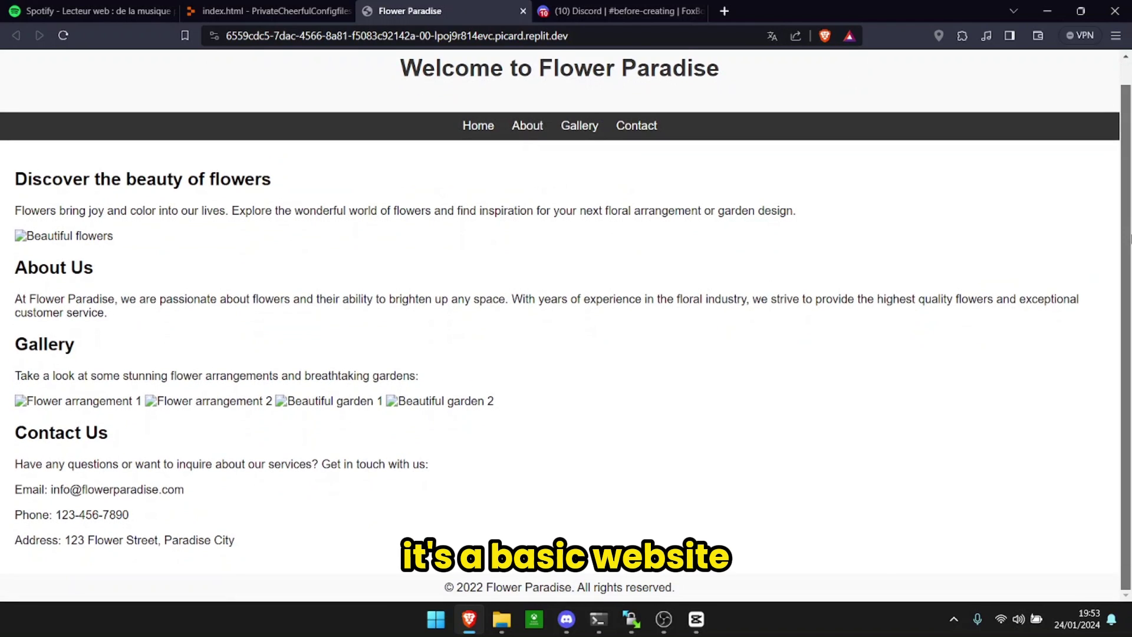
{"action": "scroll", "coordinate": [1130, 203], "scroll_direction": "up", "scroll_amount": 1}
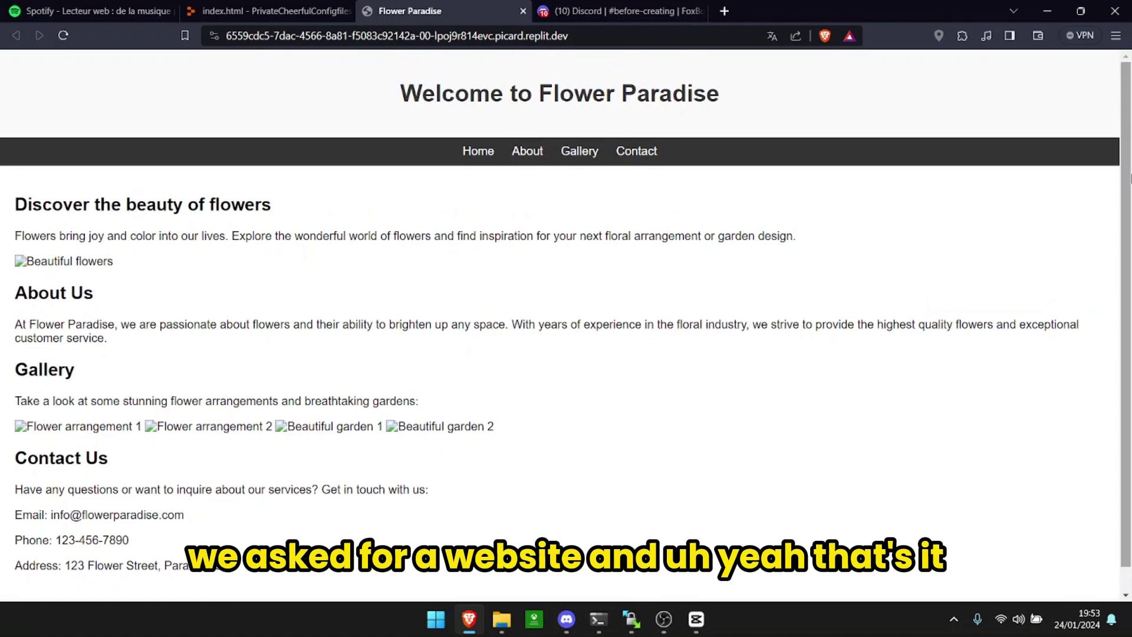
{"action": "scroll", "coordinate": [1131, 177], "scroll_direction": "down", "scroll_amount": 1}
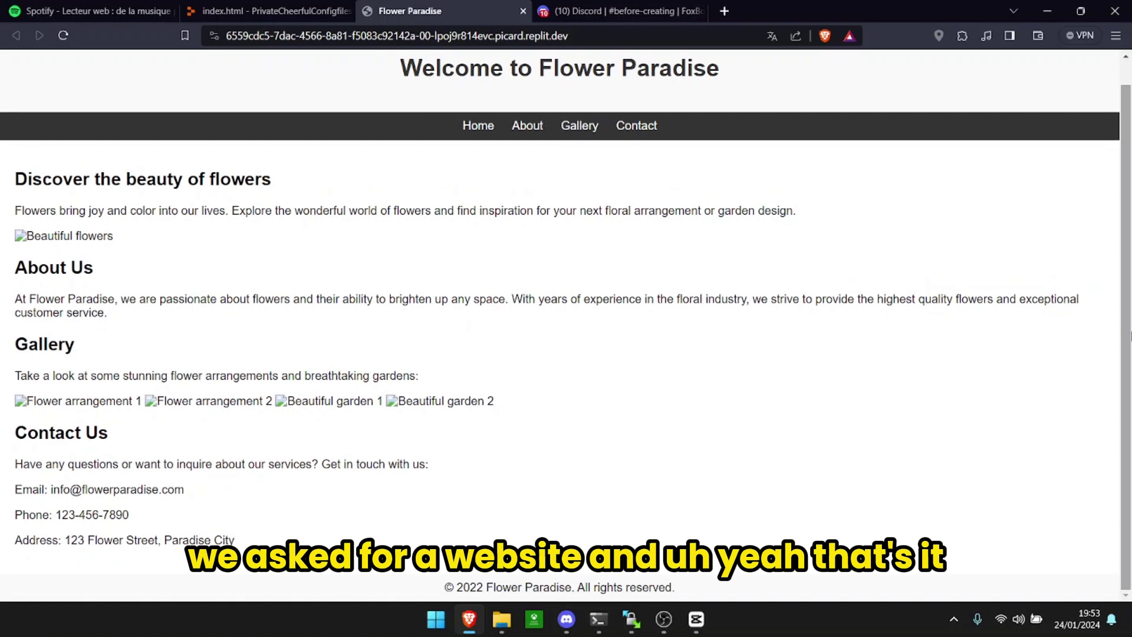
- Back in Discord, clear the HTML code selection and send +help again in foxai
{"action": "left_click", "coordinate": [566, 619]}
{"action": "left_click", "coordinate": [641, 485]}
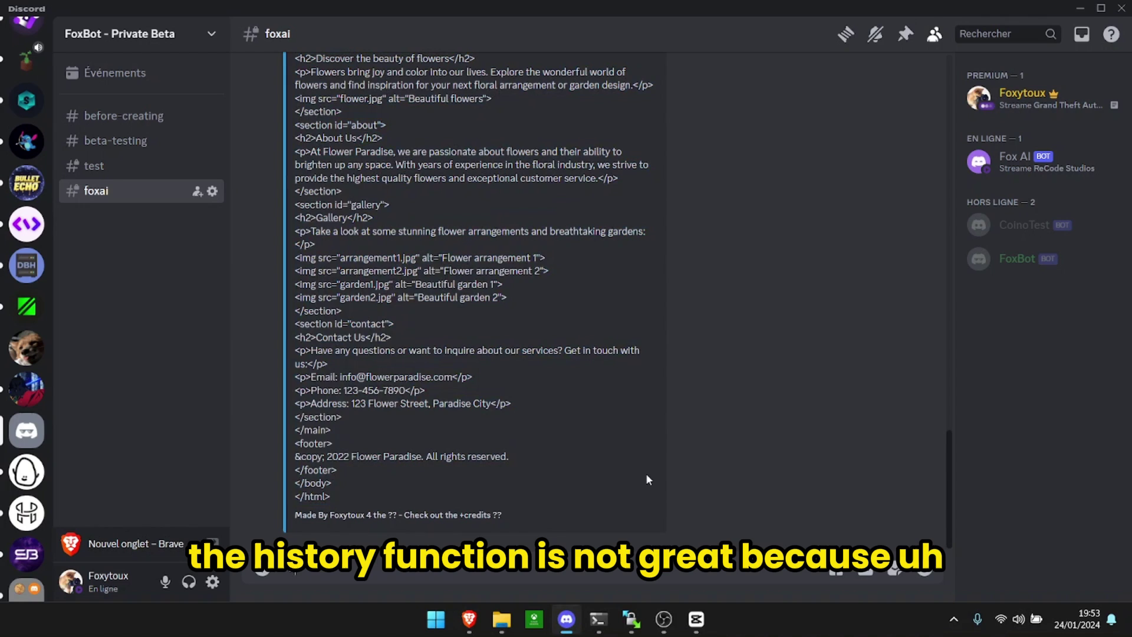
{"action": "key", "text": "Return"}
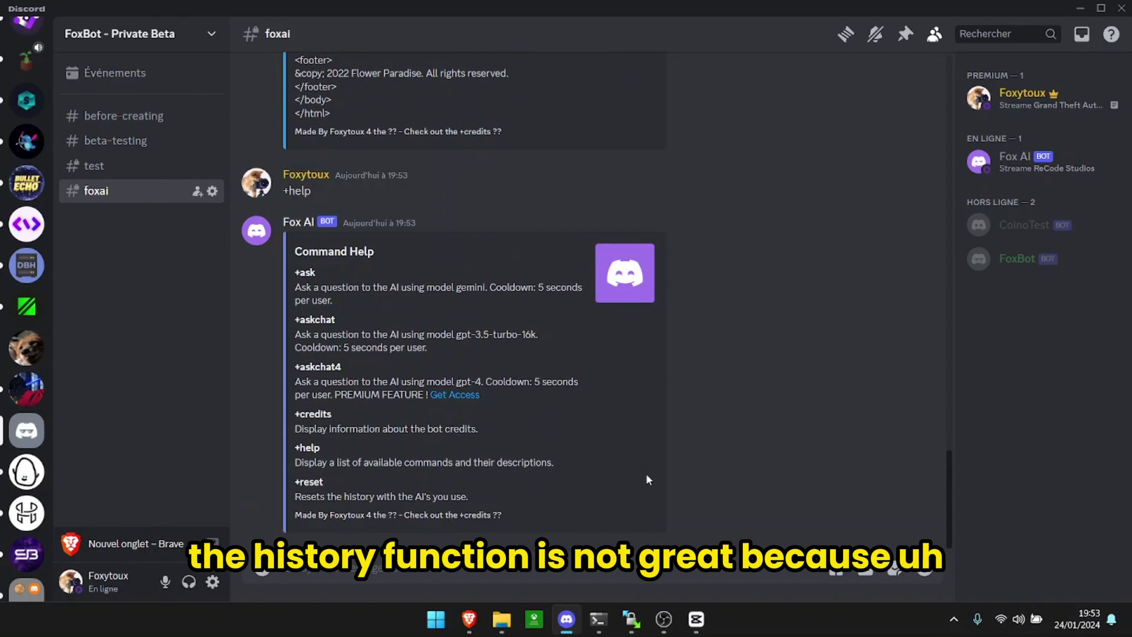